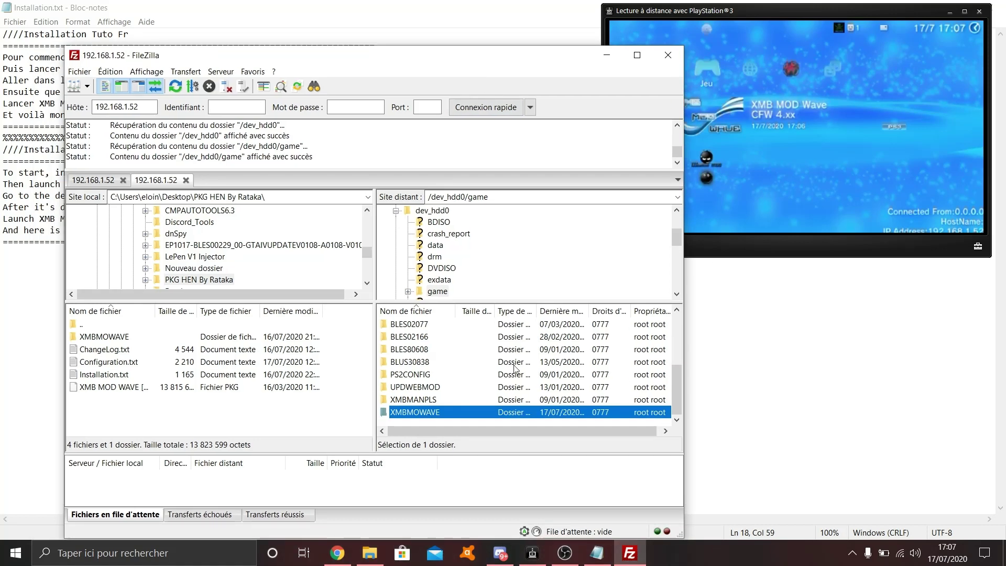
- Delete the XMBMOWAVE folder from /dev_hdd0/game on the console and confirm the deletion
right_click(482, 414)
click(530, 367)
click(420, 298)
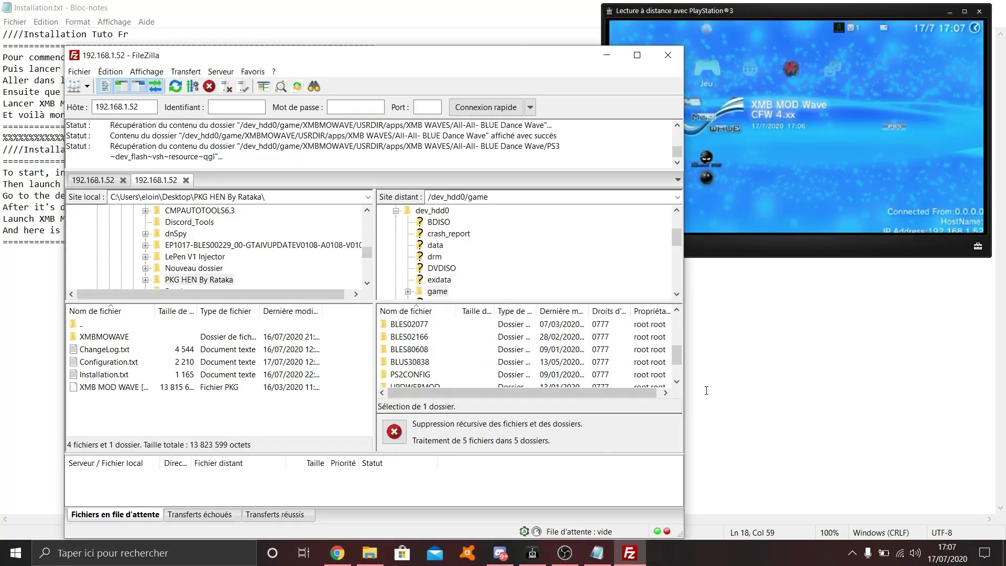
- Widen the FileZilla window, move it clear of the Remote Play window, and close Installation.txt
drag(683, 385, 805, 375)
scroll(723, 376, down, 2)
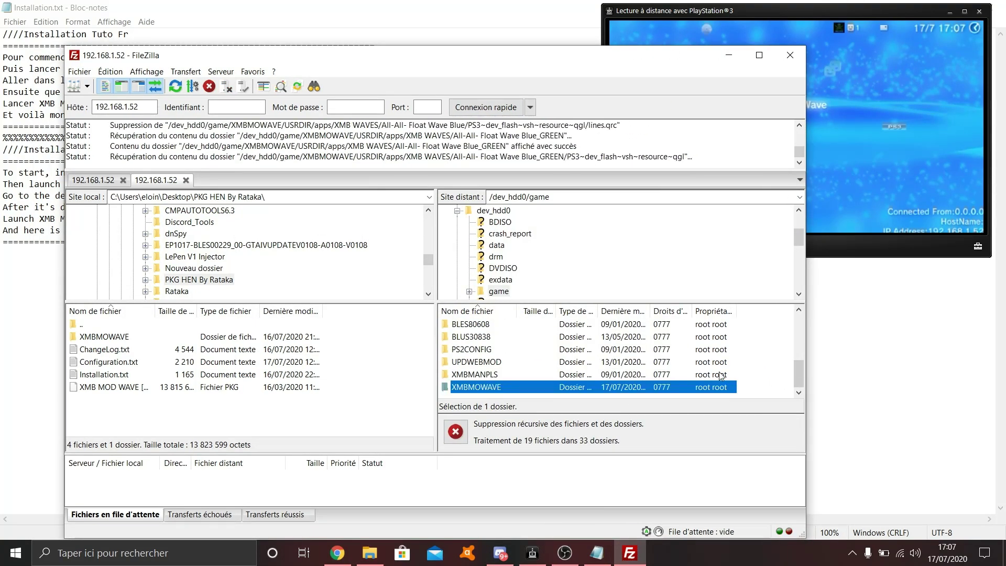
drag(381, 67, 316, 199)
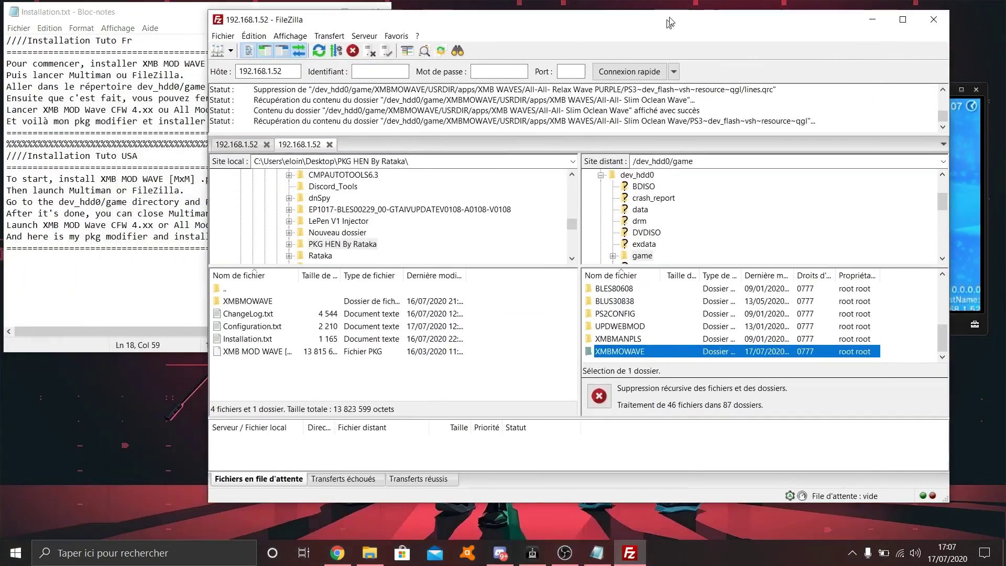
drag(670, 23, 655, 14)
drag(836, 91, 240, 271)
drag(557, 16, 625, 15)
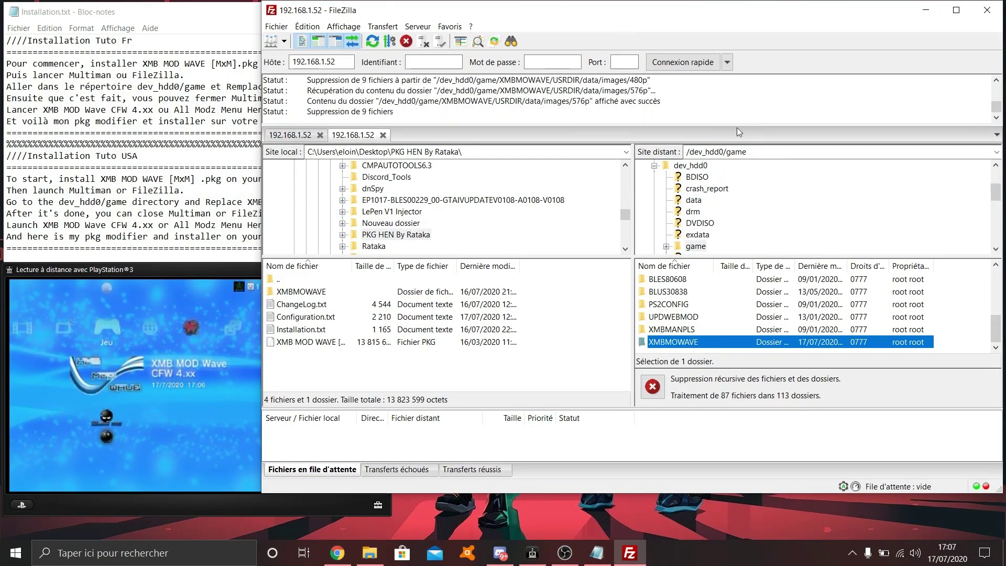
click(231, 76)
click(375, 12)
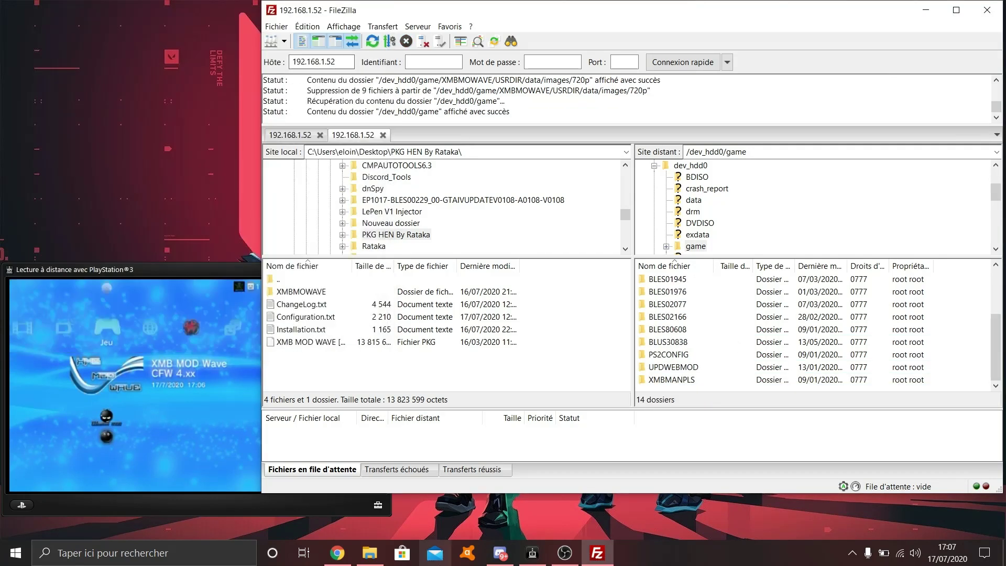
- Upload the modified XMBMOWAVE folder from the local PKG HEN By Rataka folder into /dev_hdd0/game, and minimise the Explorer window
click(370, 552)
drag(596, 207, 205, 15)
drag(226, 90, 963, 347)
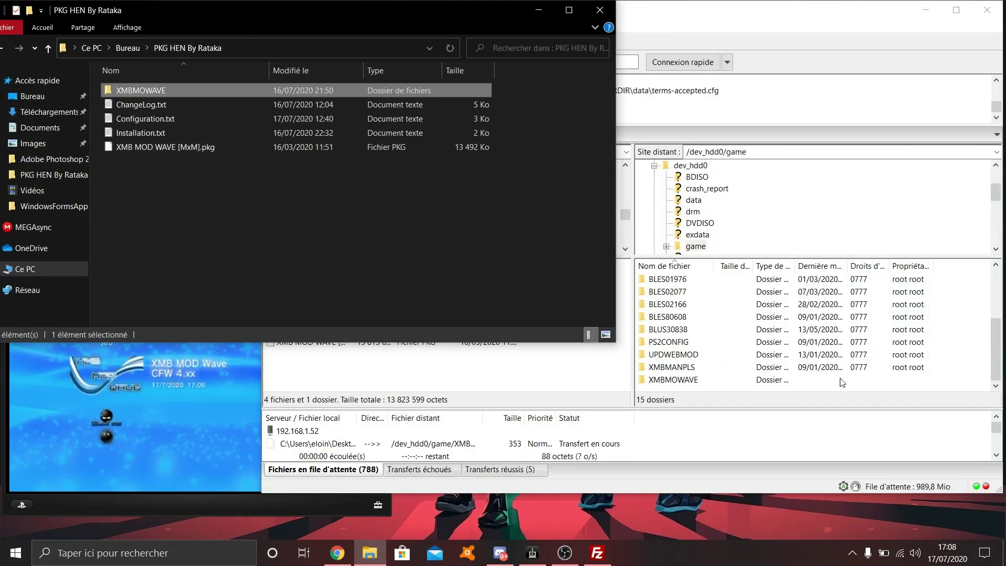
click(539, 10)
- Move the Remote Play window up the desktop and select /app_home/PS3_GAME/ in the console's Jeu category
click(216, 267)
drag(215, 267, 215, 11)
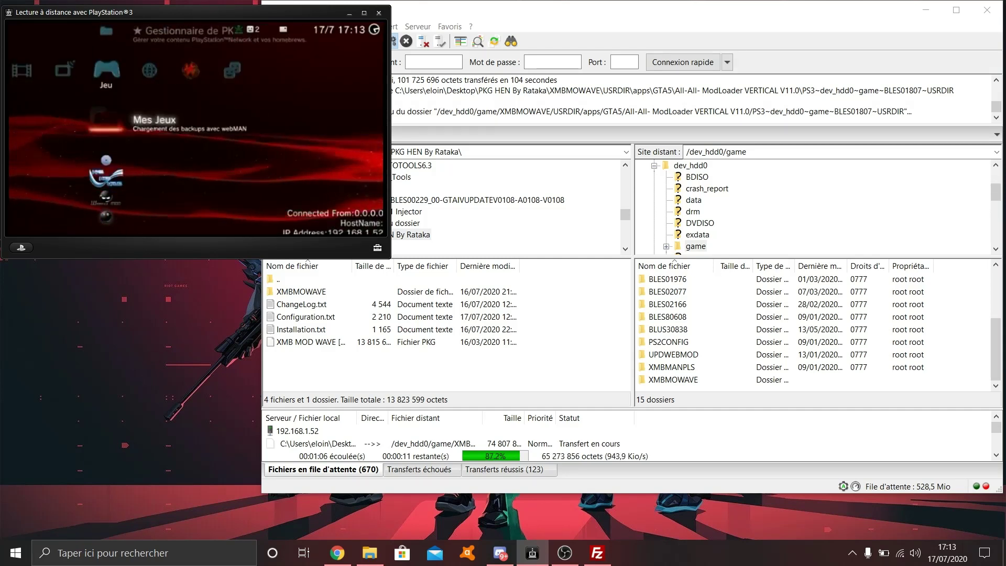
key(Up)
key(Up)
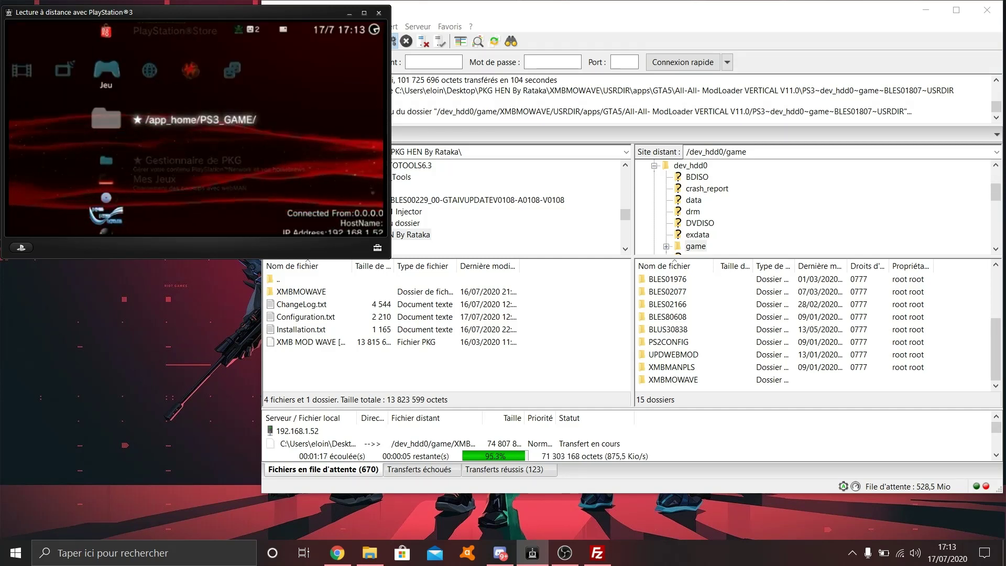
key(Return)
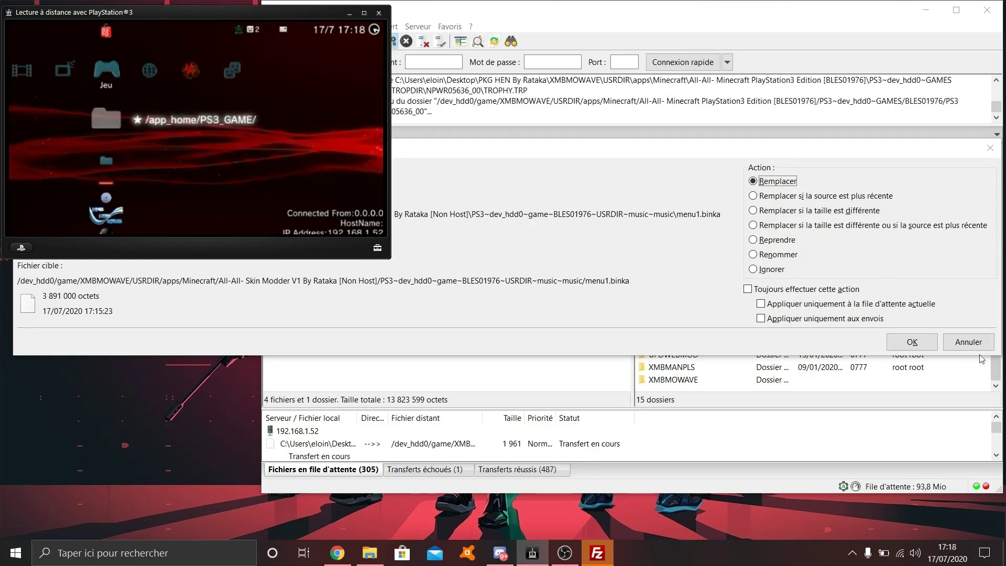
- Replace the existing menu1.binka on the console with the source version
click(914, 342)
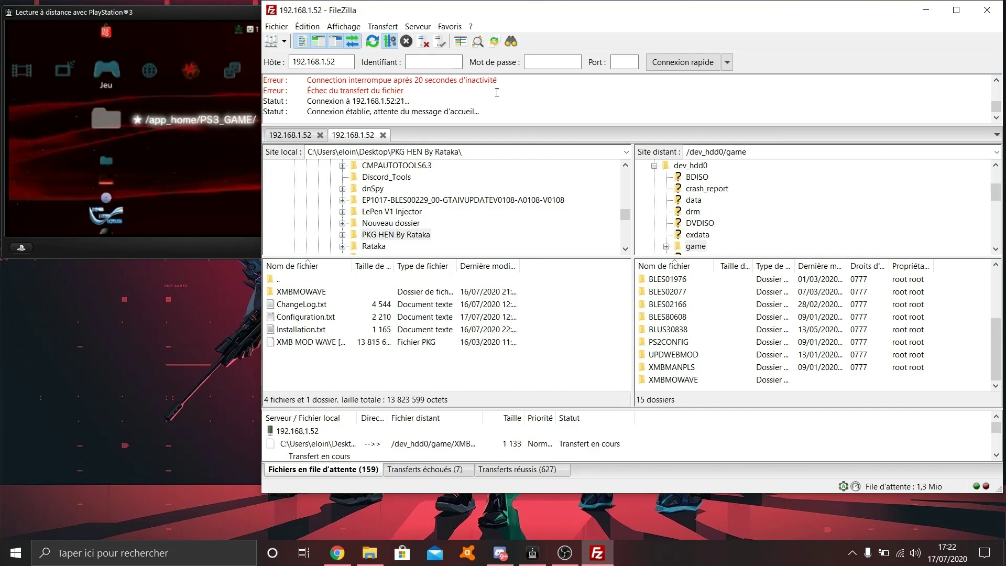
- Try to reconnect FileZilla to the console's FTP server at 192.168.1.52
click(166, 161)
click(705, 64)
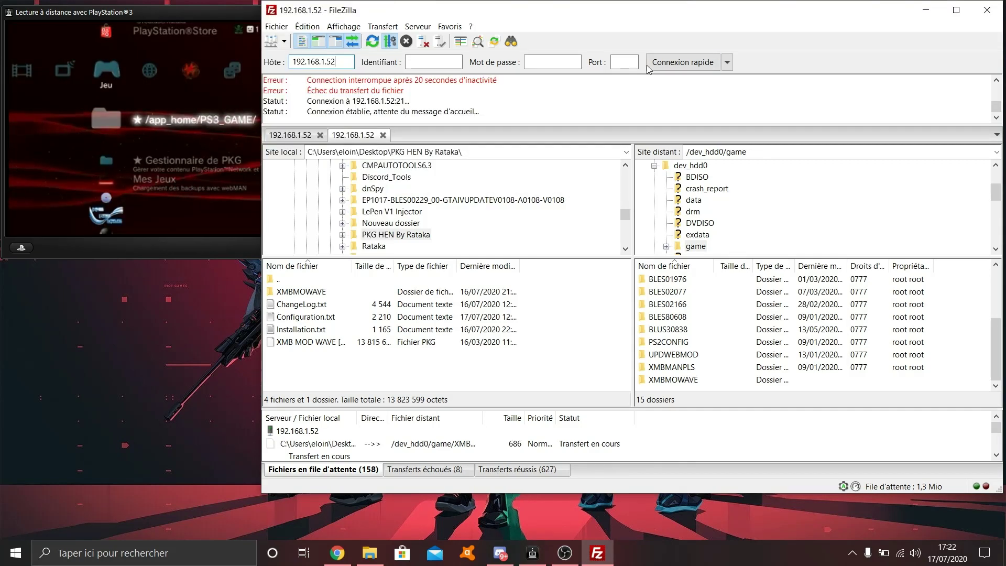
click(693, 285)
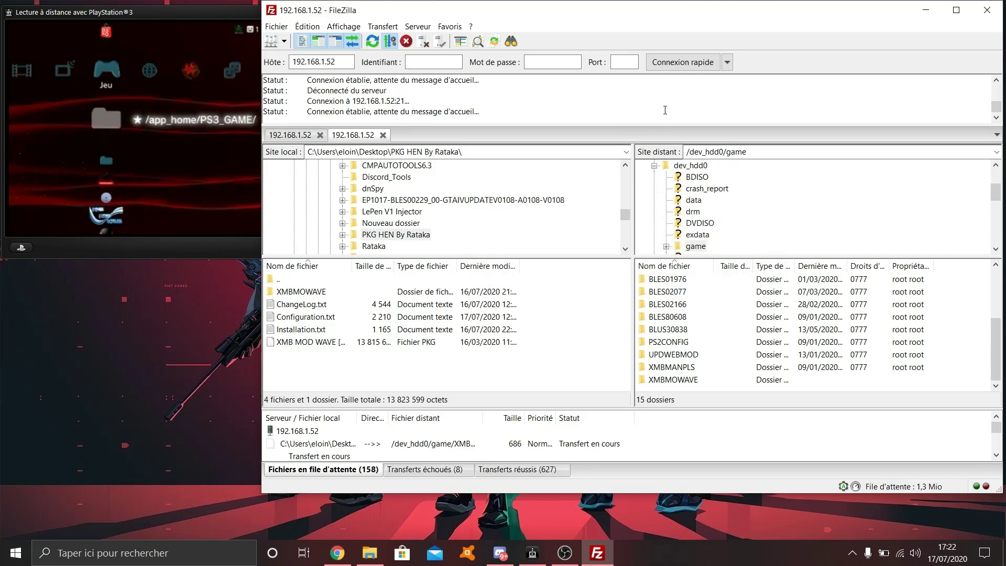
click(726, 62)
click(759, 41)
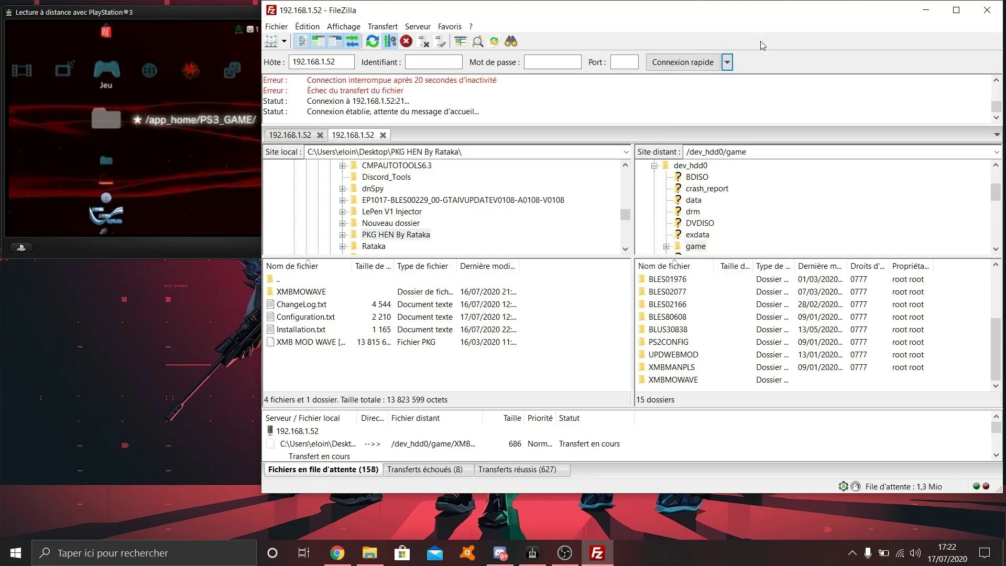
click(97, 156)
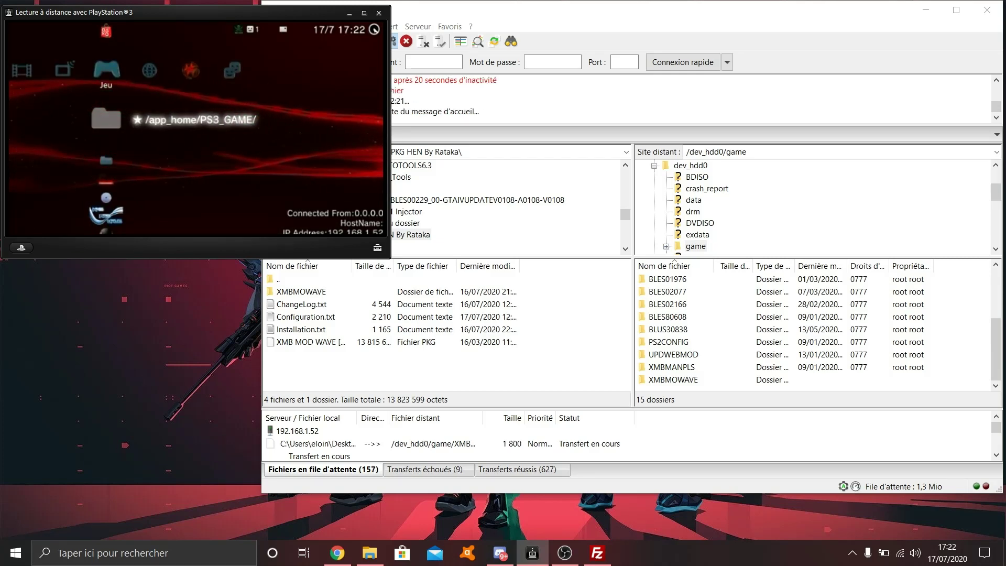
- Rearrange the desktop so the FileZilla window sits beside the Remote Play window, keeping FileZilla open
drag(884, 18, 632, 29)
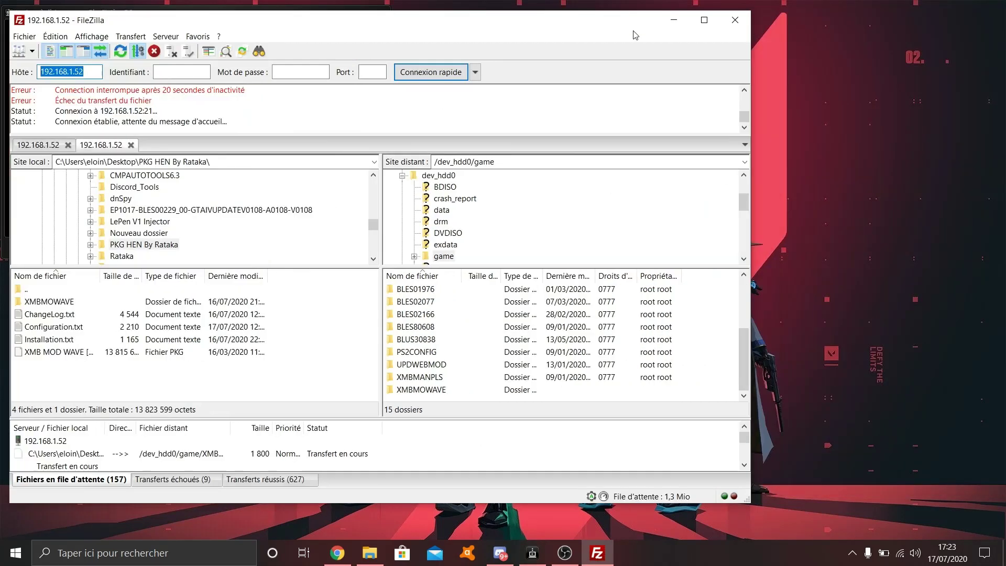
click(735, 20)
drag(428, 220, 517, 201)
click(514, 269)
drag(454, 24, 756, 24)
drag(272, 9, 601, 111)
- Select Eteindre le système in the console's Utilisateurs category
key(Left)
key(Left)
key(Left)
key(Left)
key(Left)
key(Left)
key(Up)
- Create a text document in PKG HEN By Rataka and write "J'ai un bug de co je pense donc je vais redemarer"
click(370, 552)
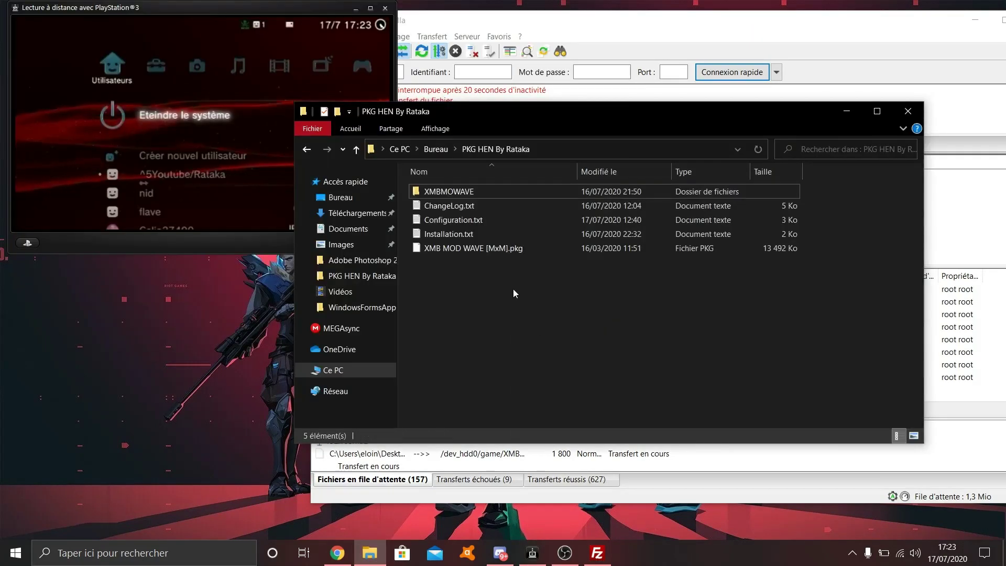
right_click(514, 291)
mouse_move(553, 454)
click(707, 518)
key(Return)
key(Return)
key(Return)
text(J'ai un bug de co je pense donc je vais redemarer)
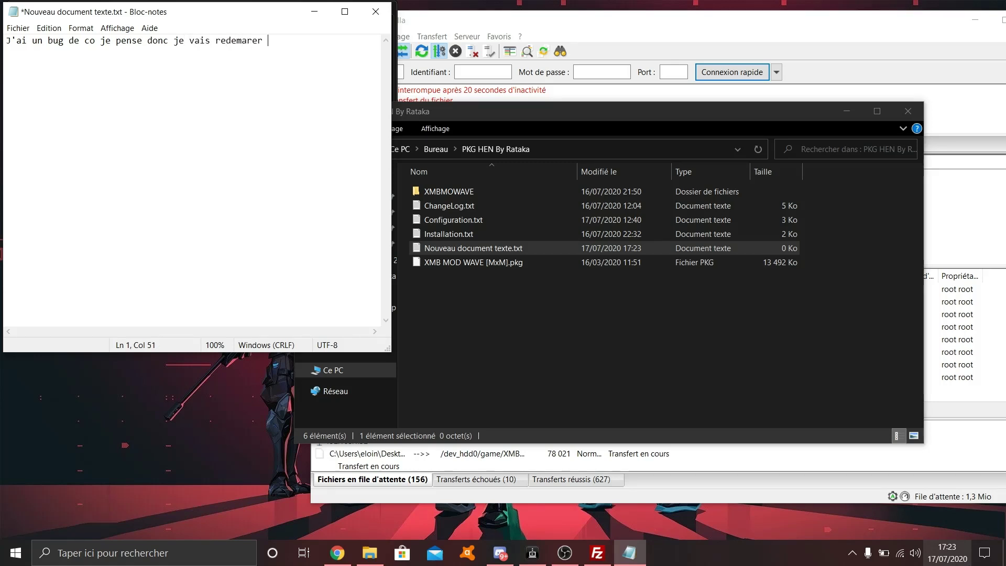
- Close the note about the connection bug and delete its text document from the folder
click(375, 12)
click(524, 298)
key(Delete)
- Run Eteindre le système on the console through Remote Play and confirm it
click(202, 125)
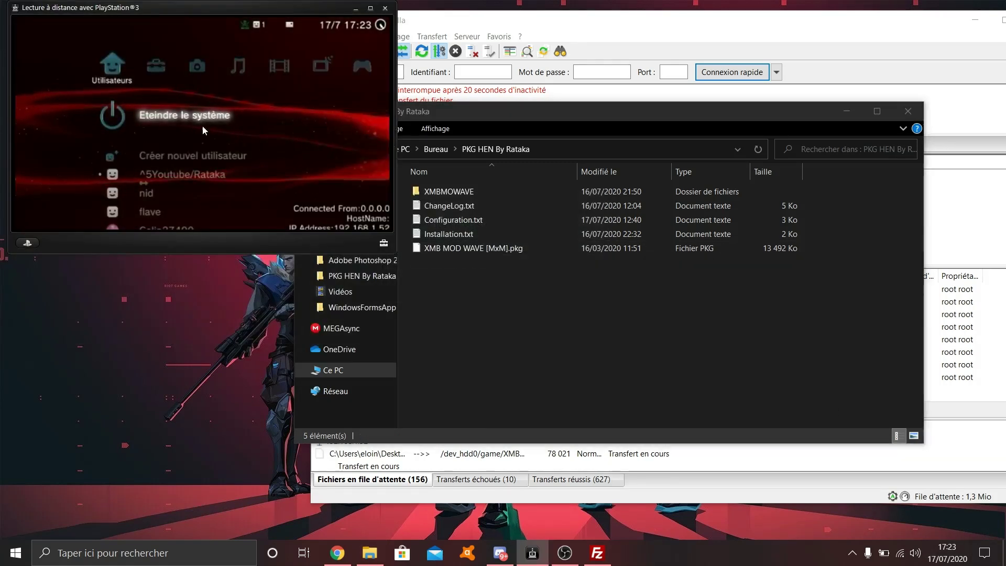
key(Return)
key(Return)
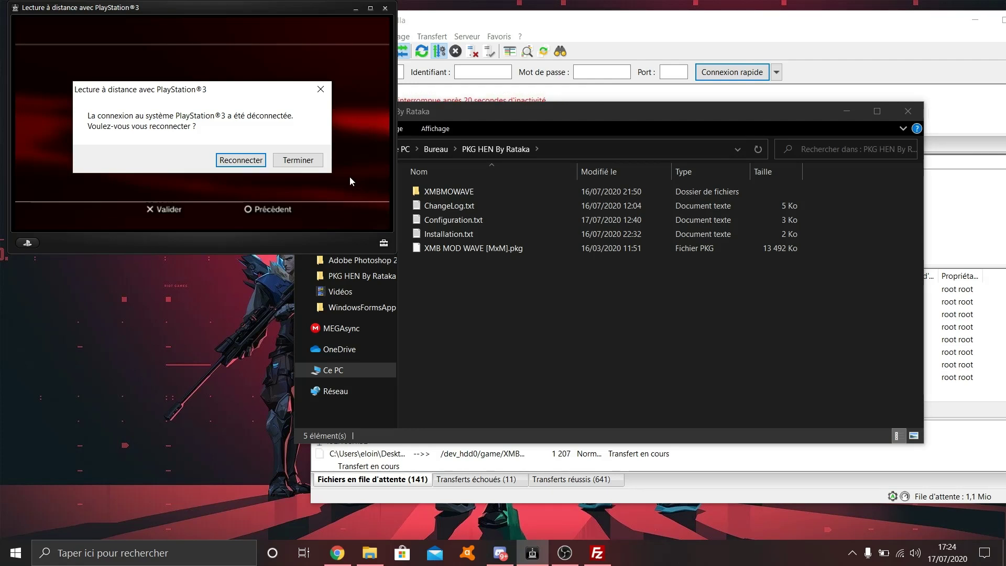
- Create a new text document in PKG HEN By Rataka and write "Je suis entrain de redemarrer la console," in it
right_click(479, 295)
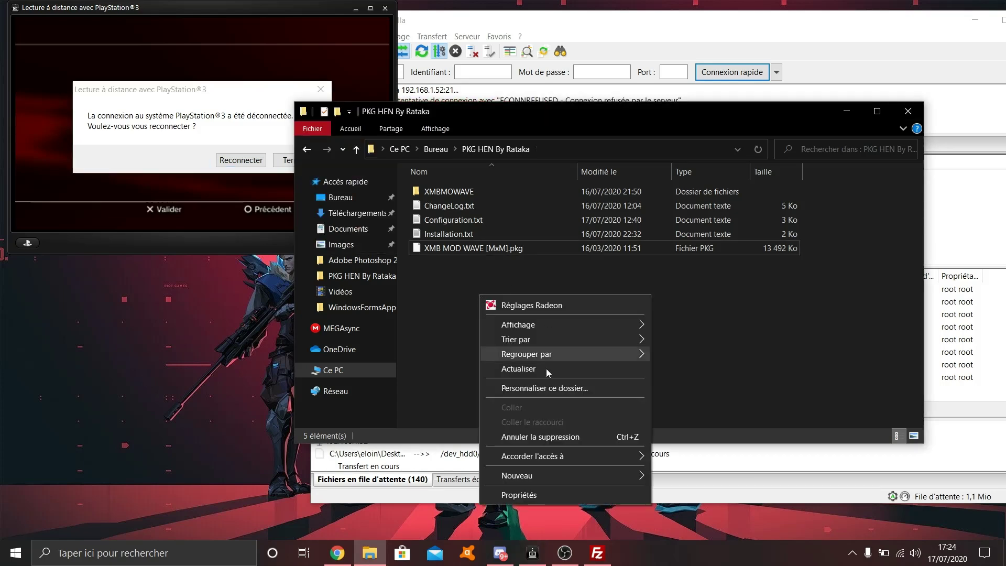
mouse_move(550, 475)
click(696, 538)
double_click(473, 249)
text(J)
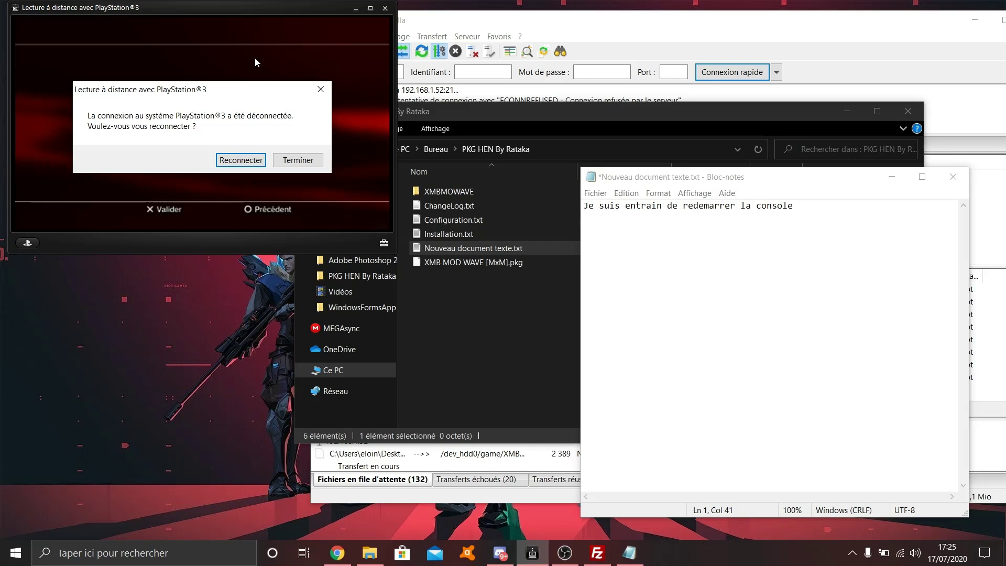
click(835, 223)
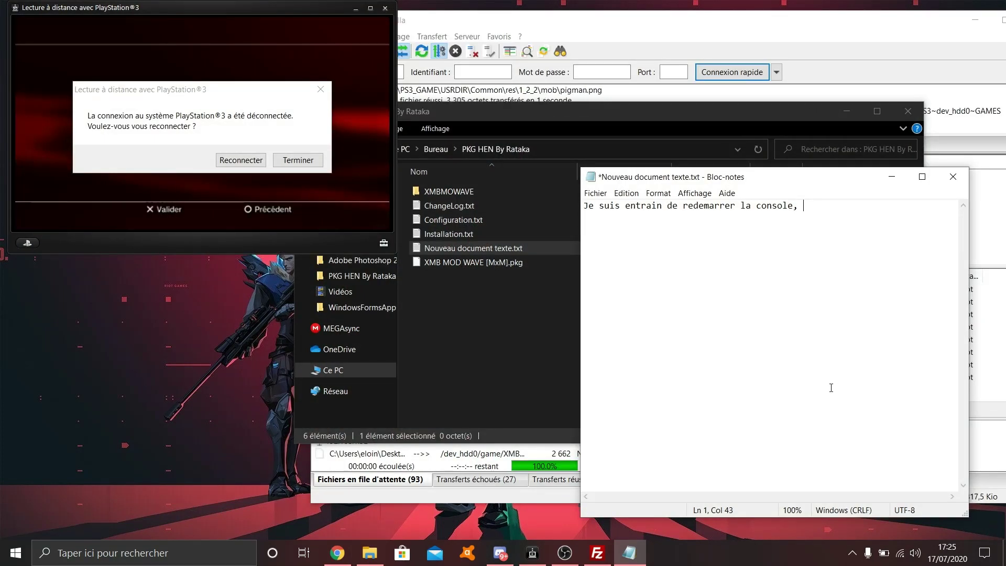
- Minimise the note, reconnect Remote Play to the PlayStation 3, and go to the console's Jeu category
click(892, 177)
click(241, 160)
click(587, 139)
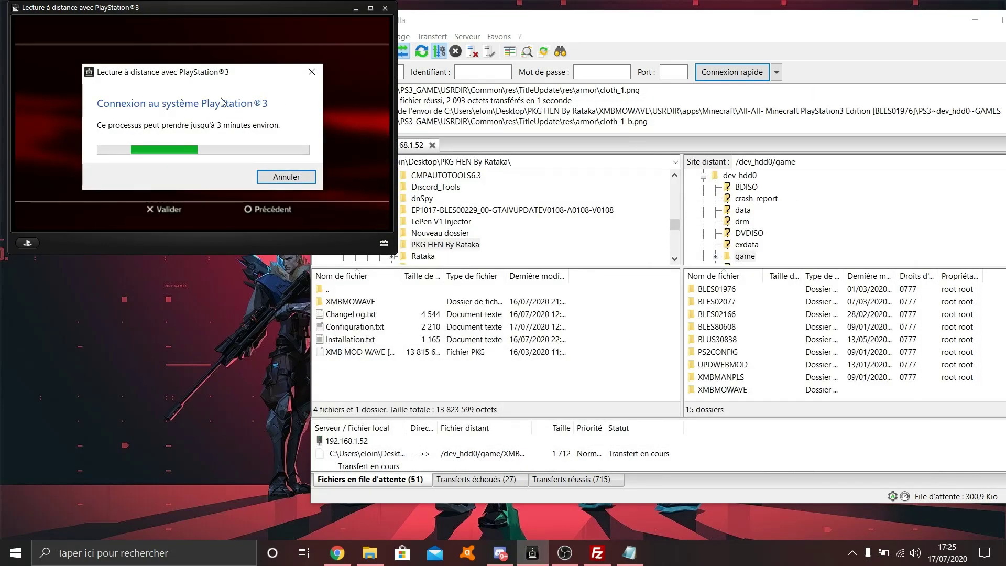
key(Right)
key(Right)
key(Right)
key(Right)
key(Right)
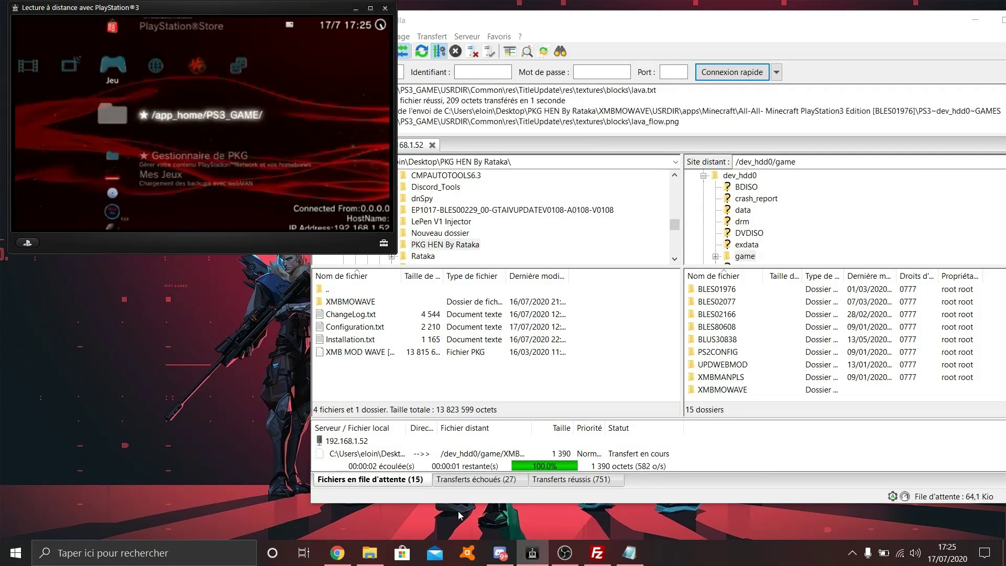
- Put all the failed transfers back into the transfer queue
click(470, 480)
right_click(463, 460)
click(513, 483)
- Reopen the note and add "Voilà" on a second line below the sentence about restarting the console
click(629, 552)
text(Voi)
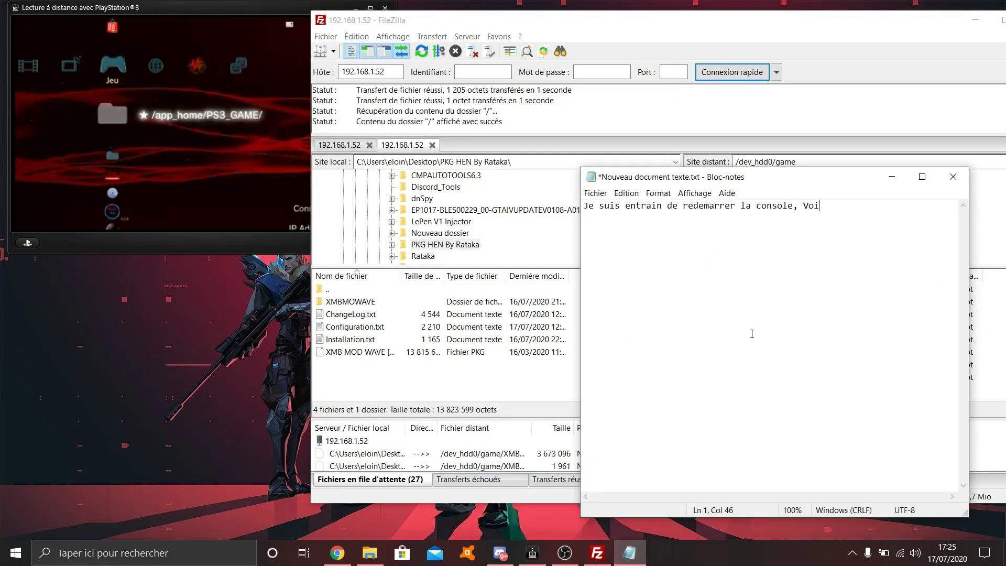
key(BackSpace)
key(BackSpace)
key(BackSpace)
key(BackSpace)
key(Return)
text(Voila.)
- Reconnect to 192.168.1.52, process the queued transfers, and replace the files that already exist on the console
click(550, 441)
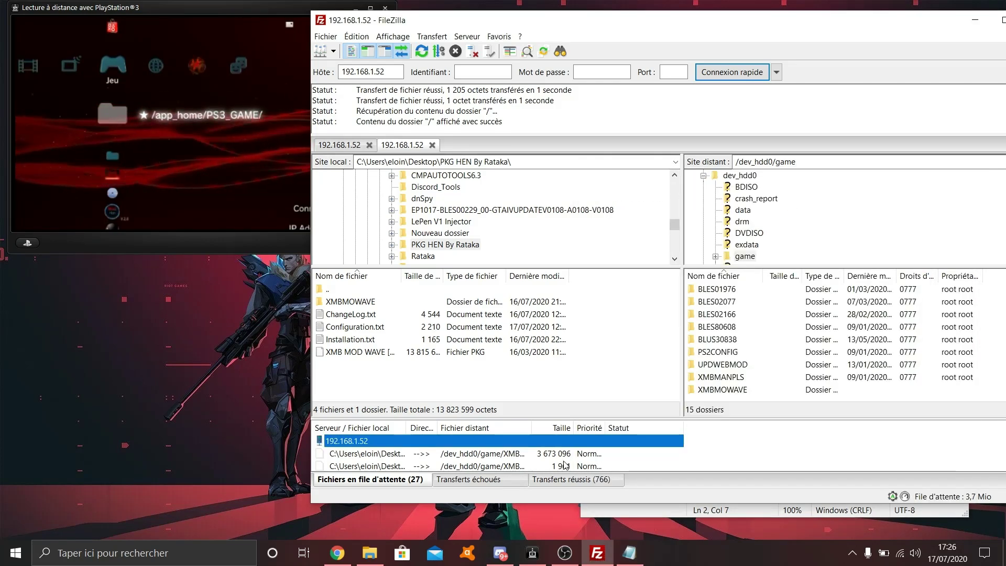
click(732, 72)
click(743, 296)
right_click(491, 455)
click(519, 371)
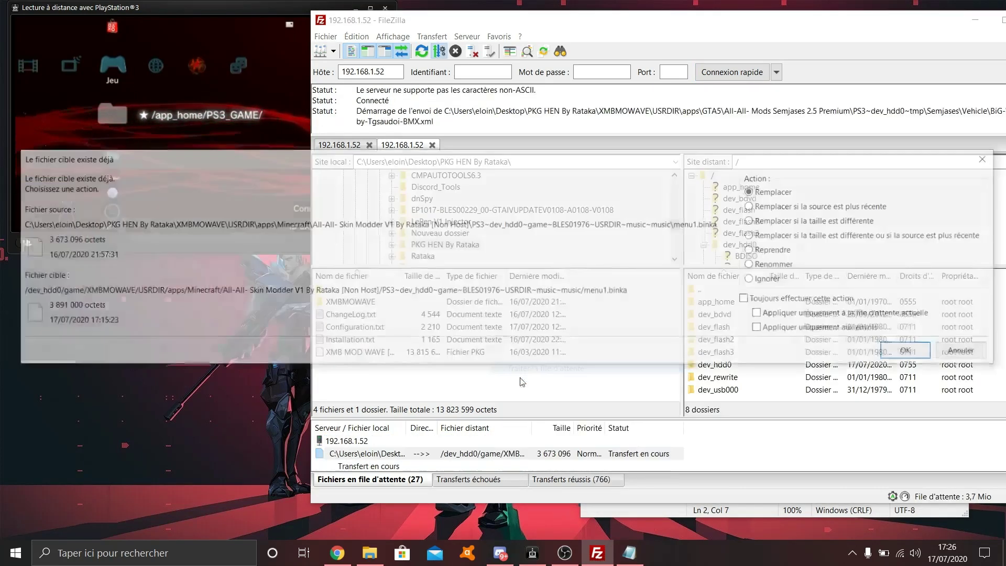
click(908, 351)
click(908, 350)
- Replace all of the note's text with "Une fois cela fait Lancer l'application"
click(629, 553)
text(c'est fini)
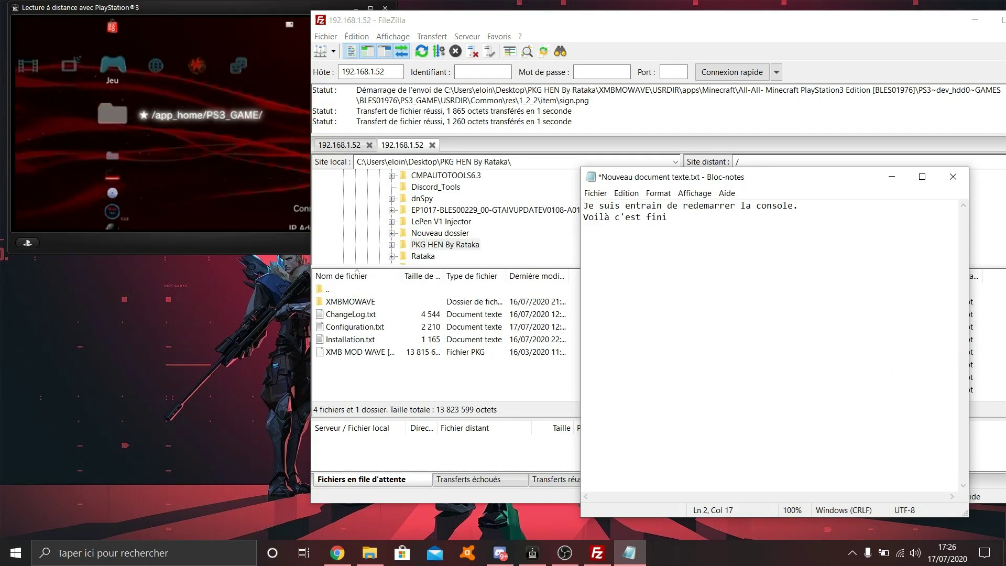
key(ctrl+a)
text(Une fois cela fait )
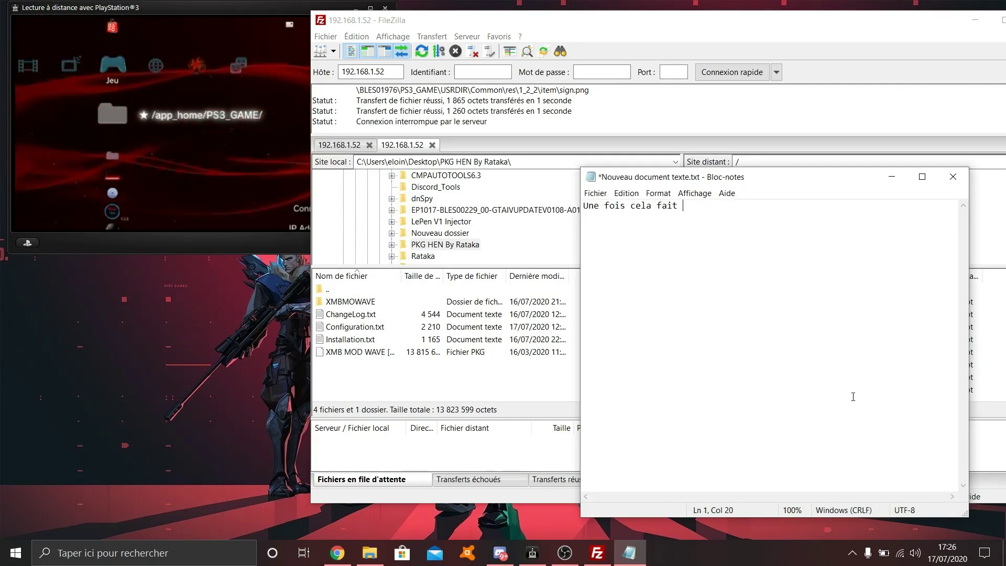
text(Lancer l'application)
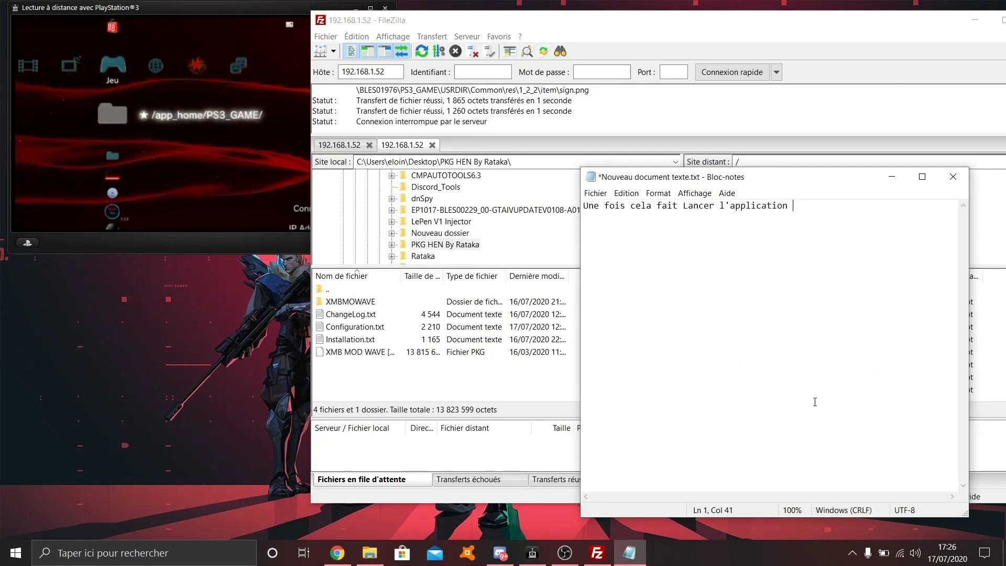
- Select XMB MOD Wave CFW 4.xx in the console's Jeu category and add "XMB MOD WAVE CFW 4." to the note
click(214, 187)
key(Up)
click(775, 262)
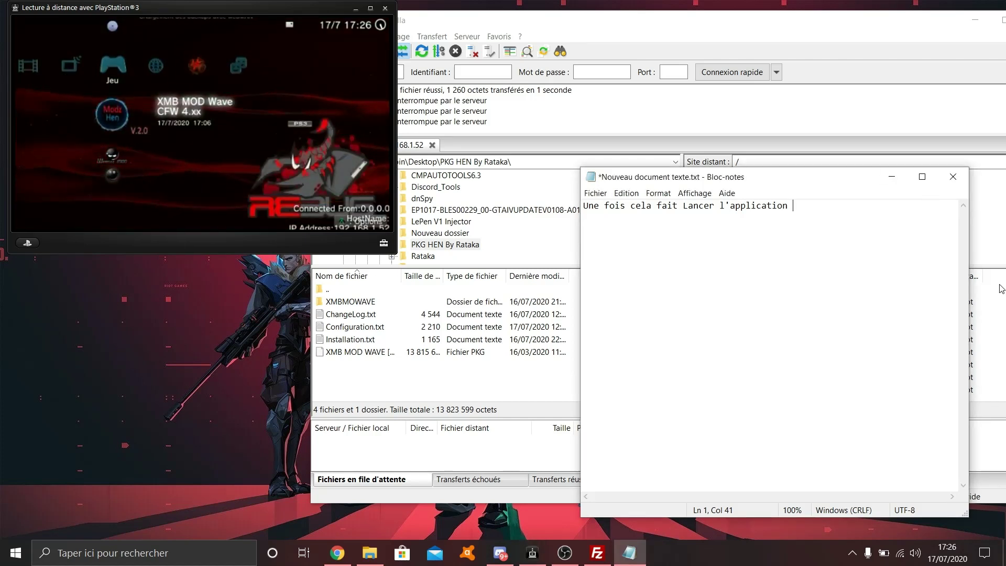
text(XMB MOD WAVE CFW 4.)
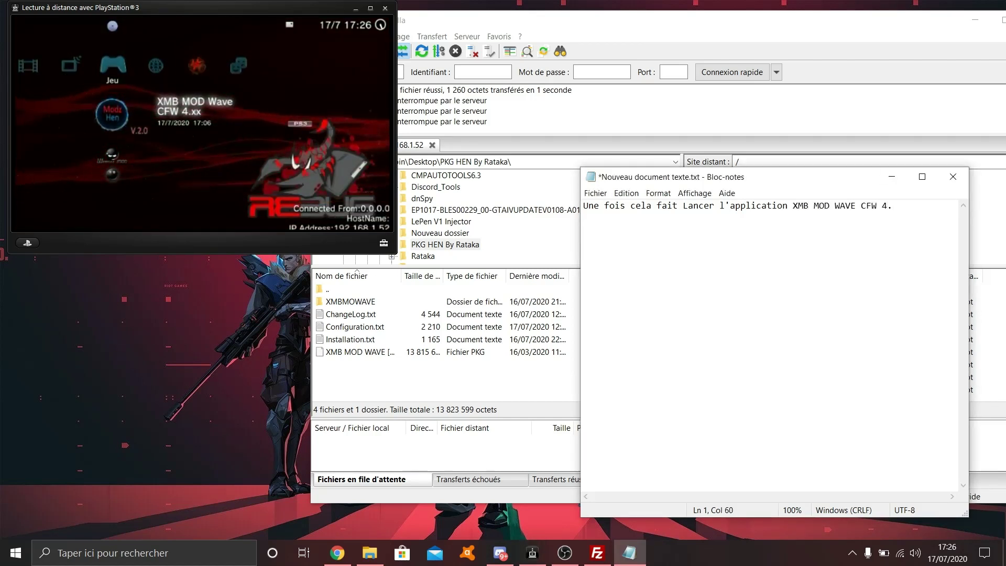